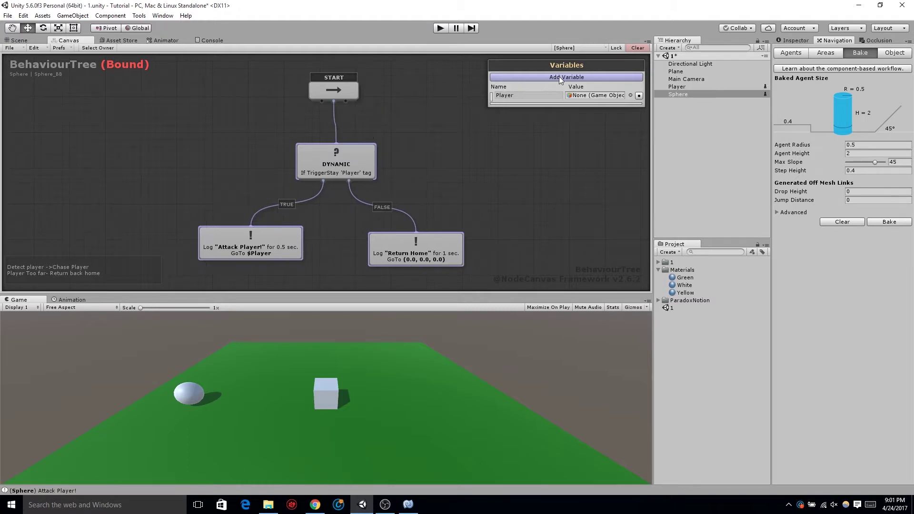
Create an empty Action node linked from START's output, found by searching 'ac'
left_click_drag(320, 101, 194, 137)
type("act")
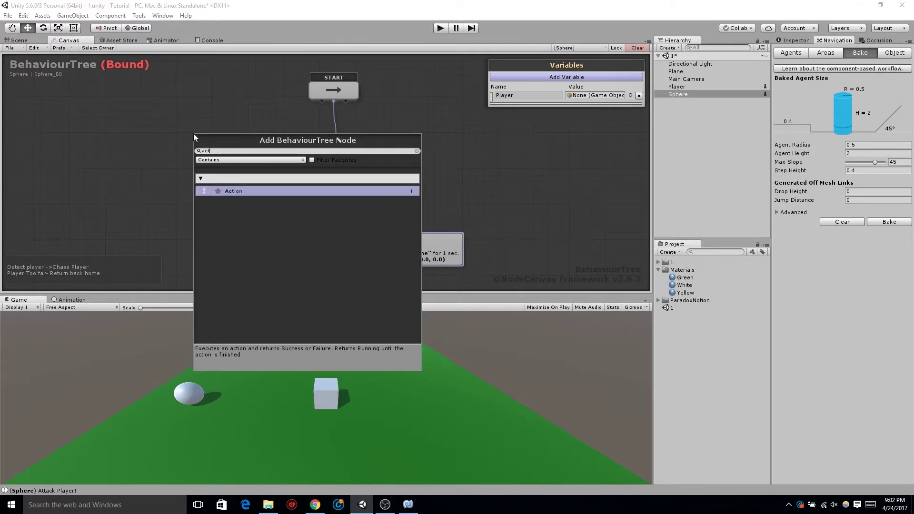
key("Return")
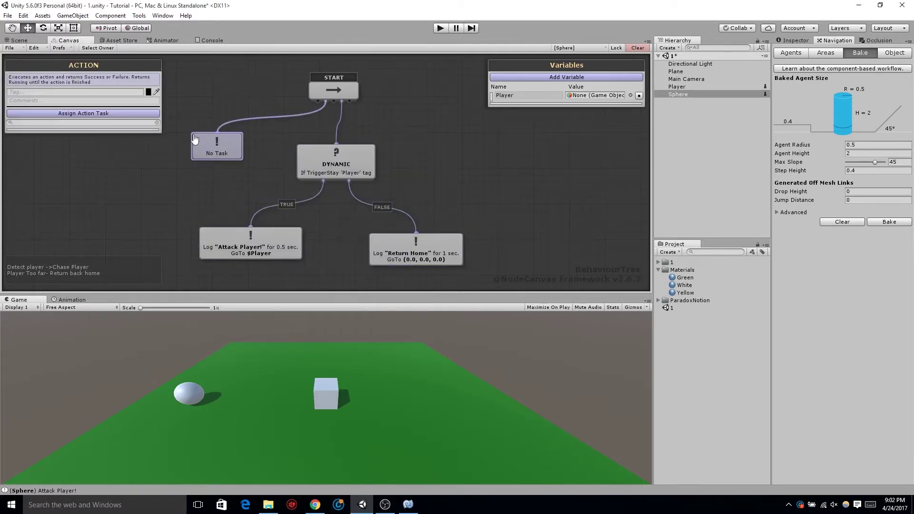
Assign the Blackboard Set Vector3 task and bind Value A to a new blackboard variable
left_click(98, 114)
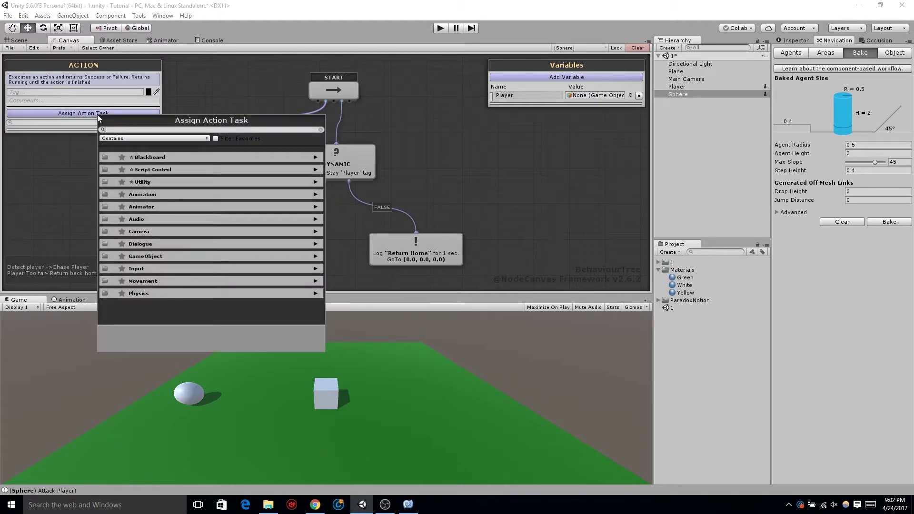
type("set vec")
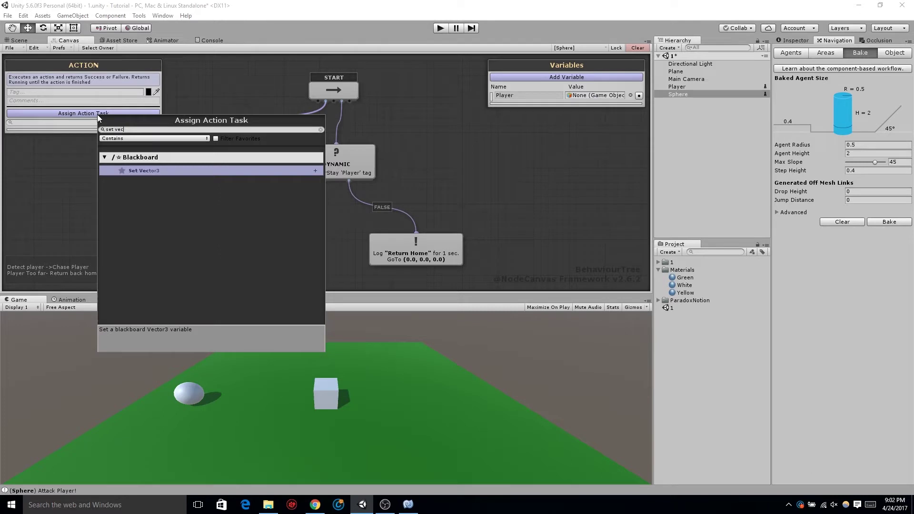
key("Return")
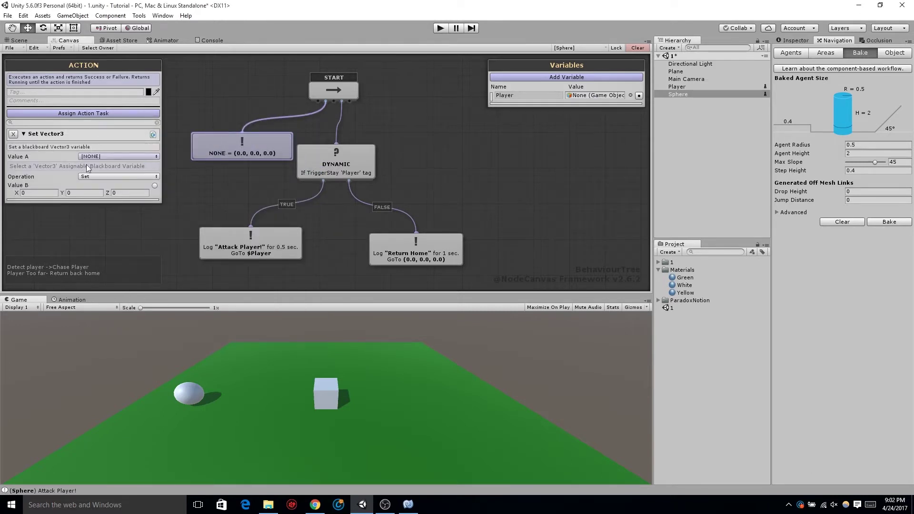
left_click(98, 158)
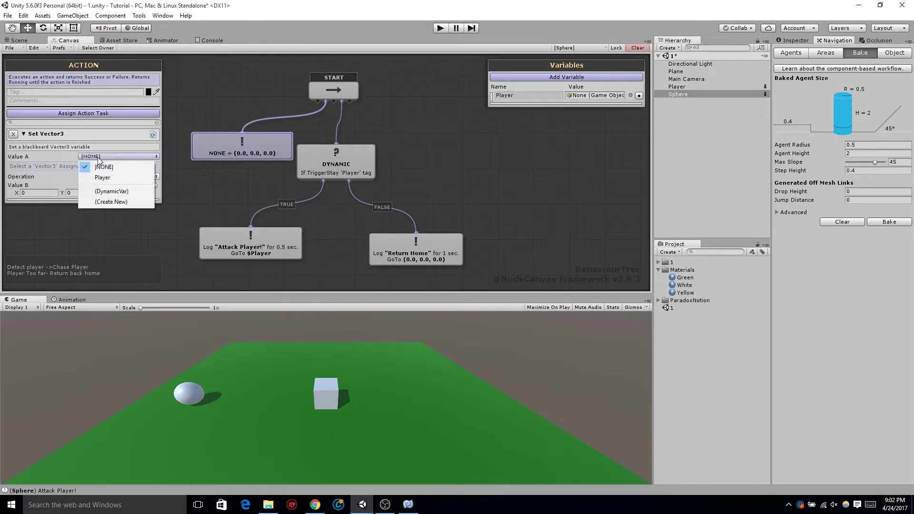
left_click(125, 201)
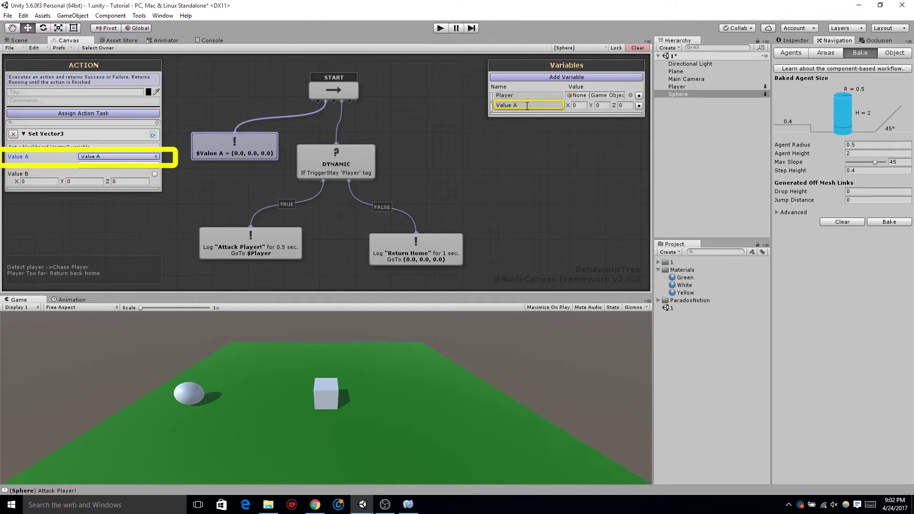
Rename the Value A variable to StartPosition and nudge its node left and down
left_click(510, 106)
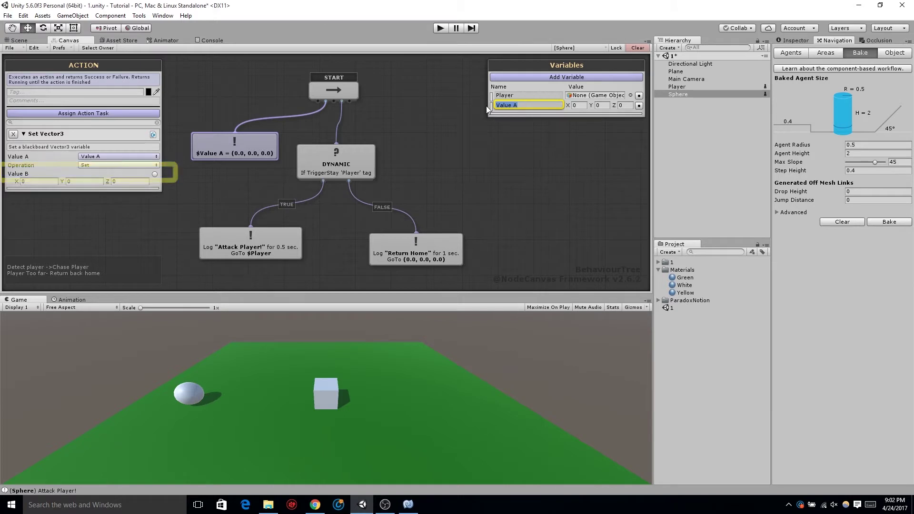
type("Ori")
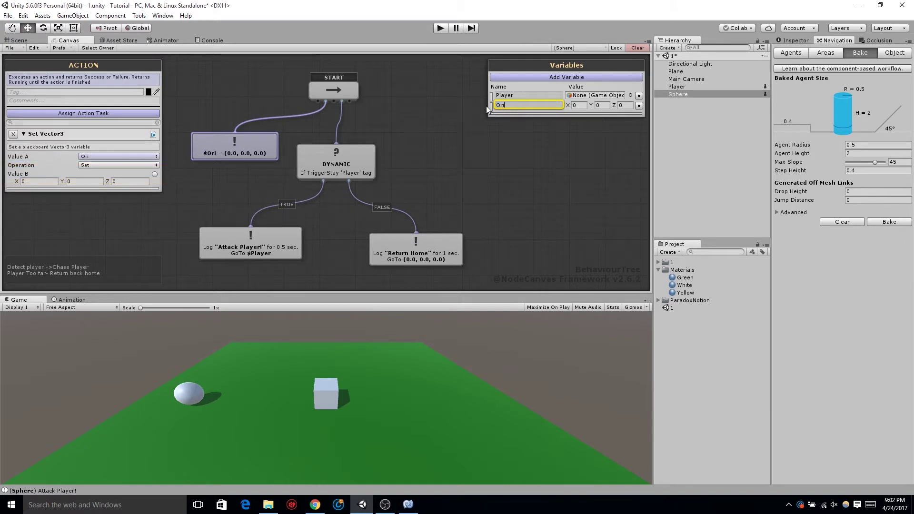
key("BackSpace")
key("BackSpace")
key("BackSpace")
type("StartPosition")
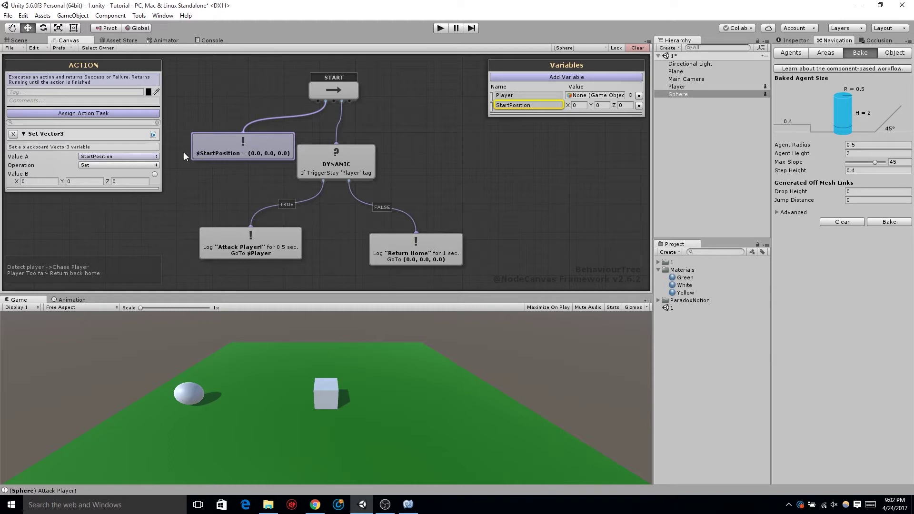
left_click_drag(253, 160, 232, 177)
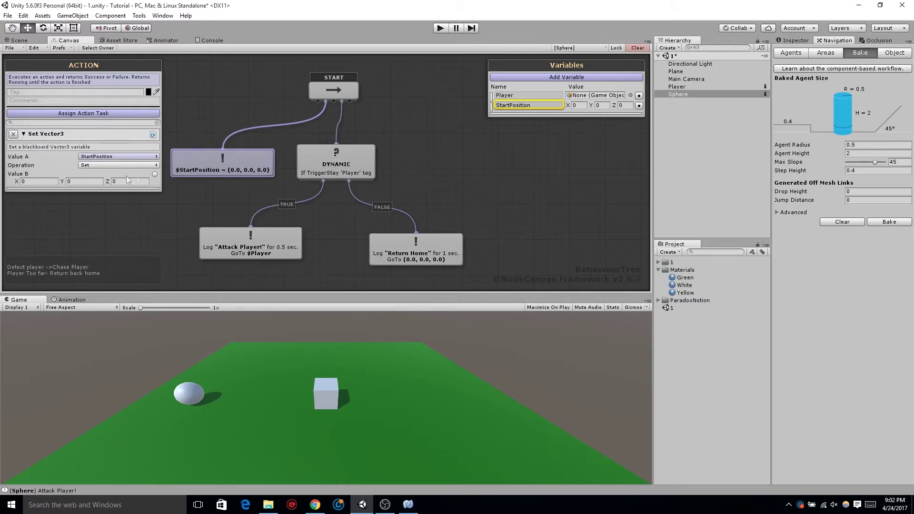
Bind Value B to a new Self-bound Transform position variable, giving $StartPosition = $position
left_click(153, 174)
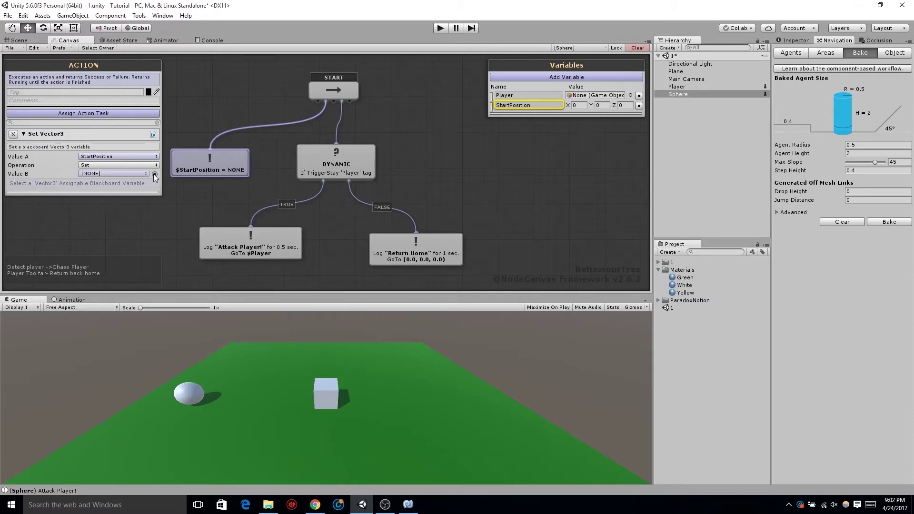
left_click(129, 172)
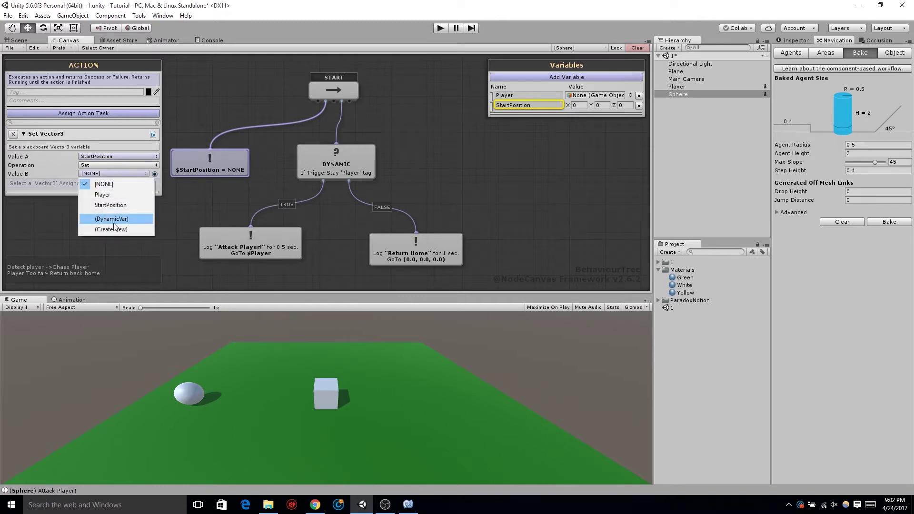
left_click(607, 75)
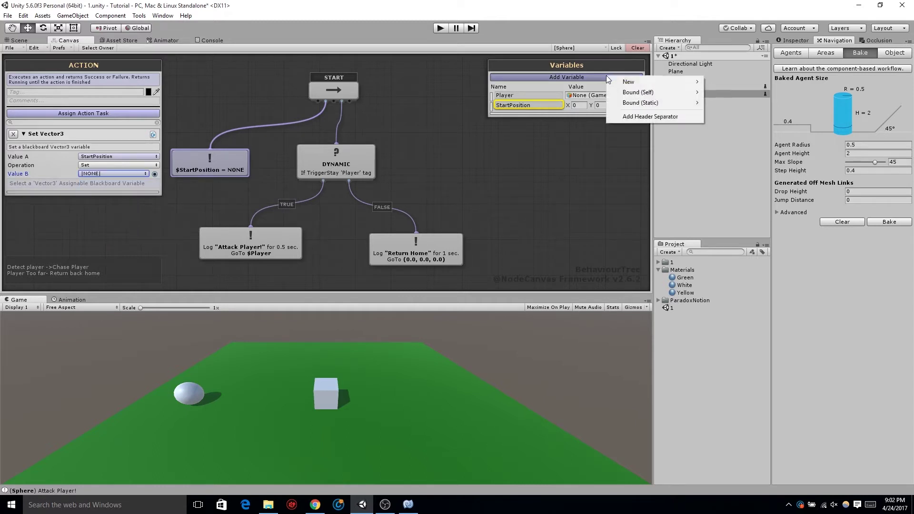
mouse_move(656, 92)
mouse_move(723, 95)
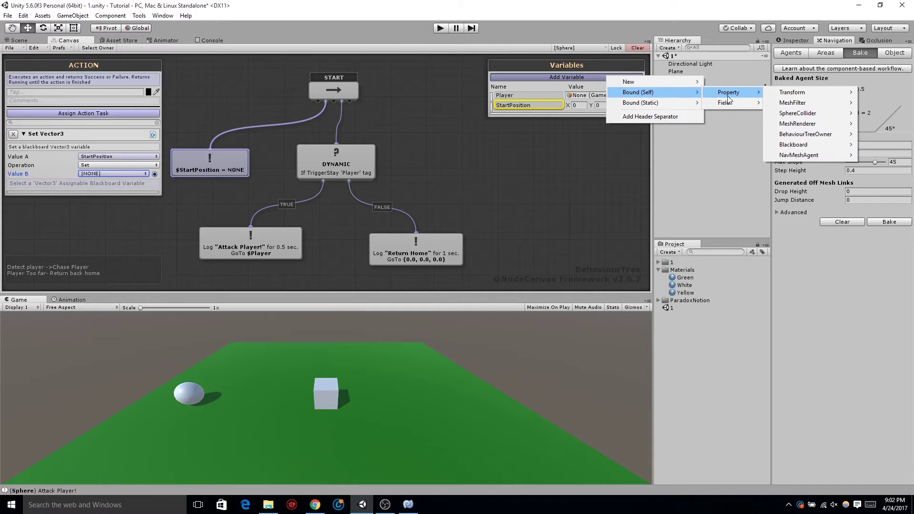
mouse_move(784, 93)
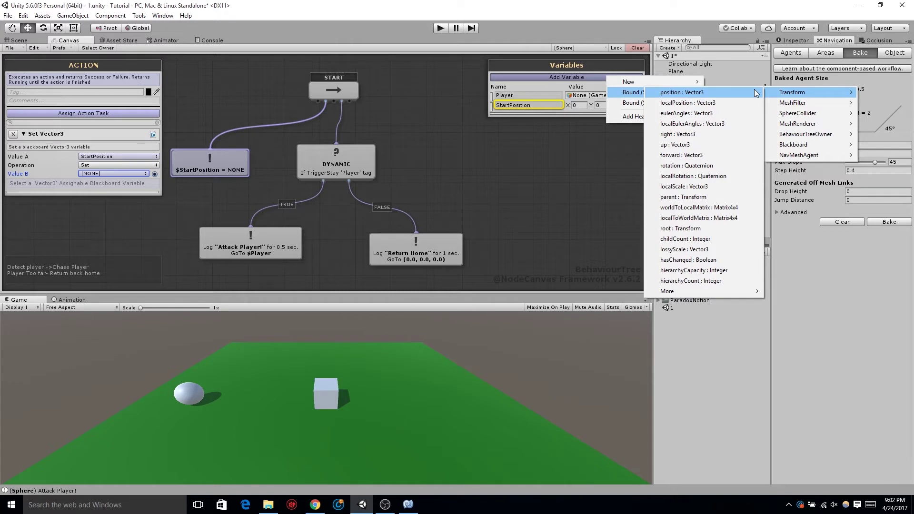
left_click(742, 92)
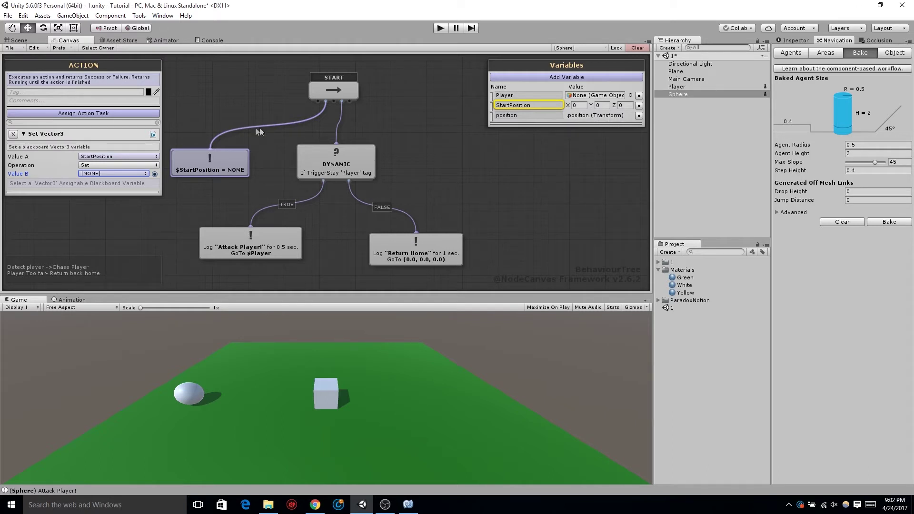
left_click(110, 175)
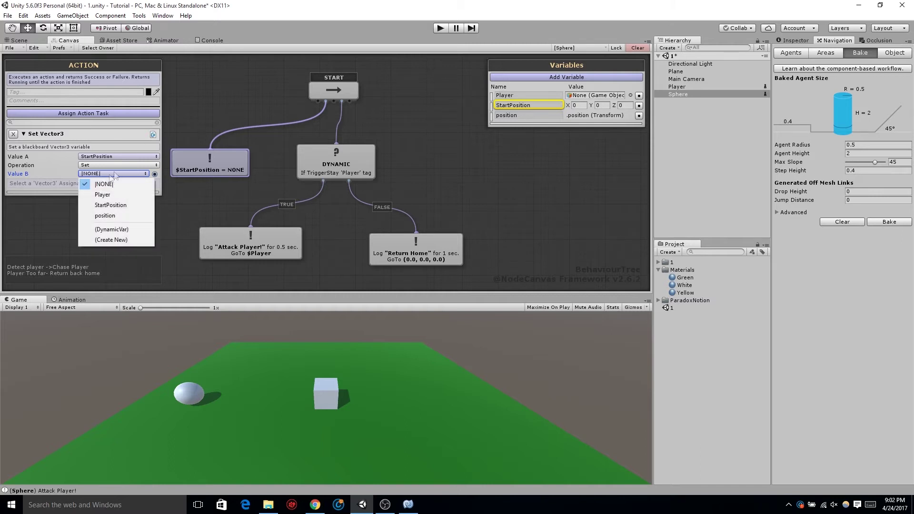
left_click(127, 215)
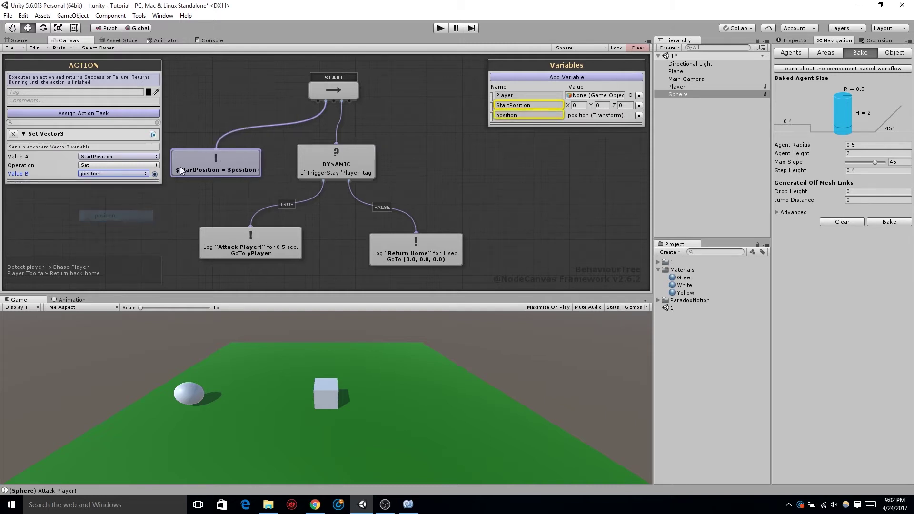
left_click_drag(222, 165, 212, 174)
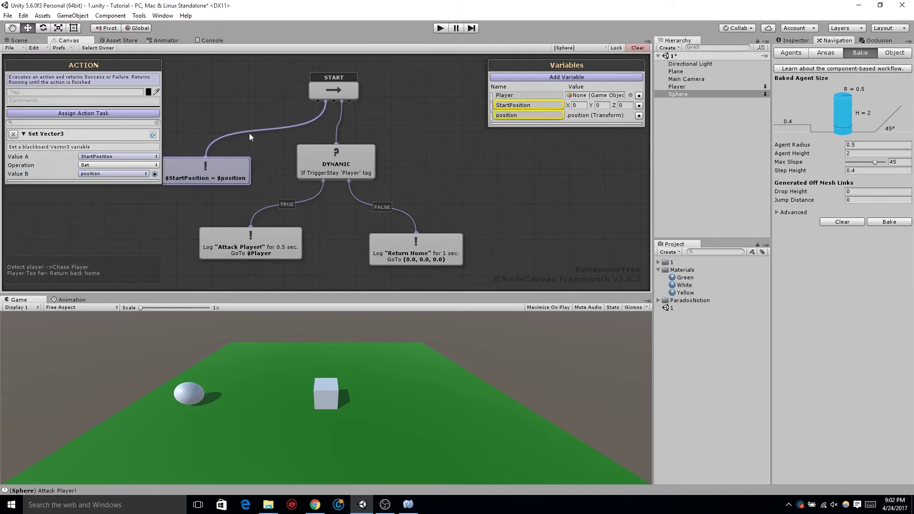
Test-run the scene moving the player, then detach the StartPosition node from START
left_click(439, 28)
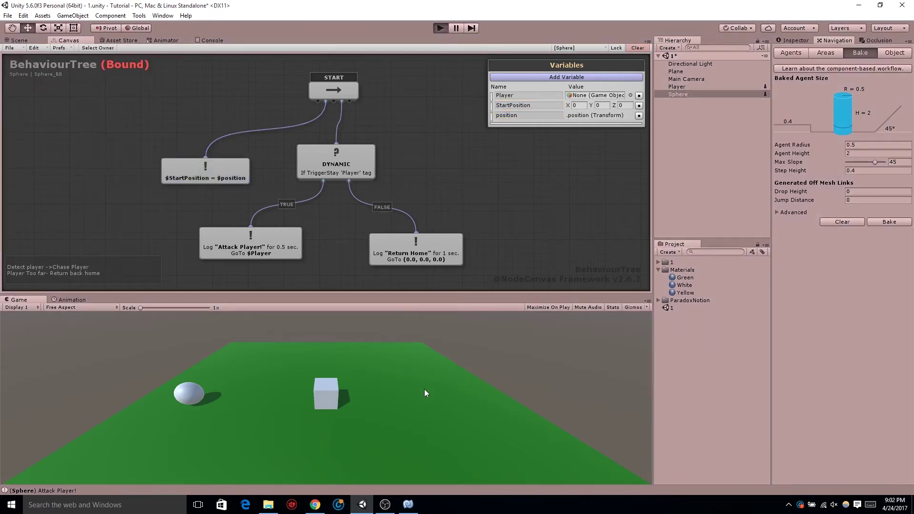
key("w")
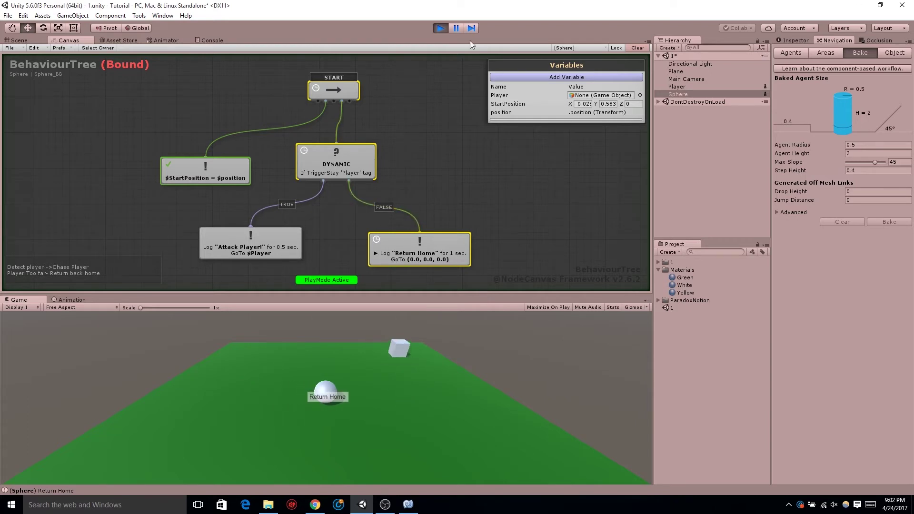
left_click(435, 29)
left_click(214, 174)
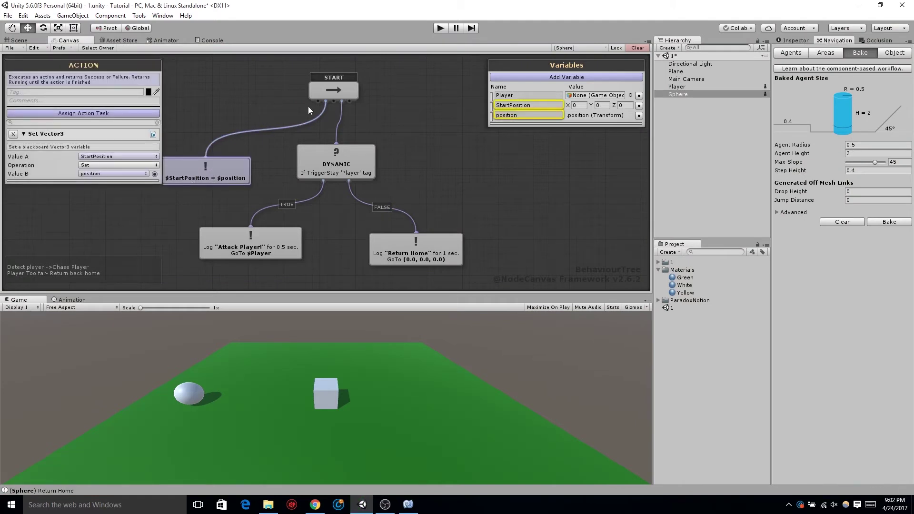
left_click_drag(326, 101, 222, 118)
Add a Filter decorator connected above the $StartPosition node and tidy the graph layout
left_click(270, 200)
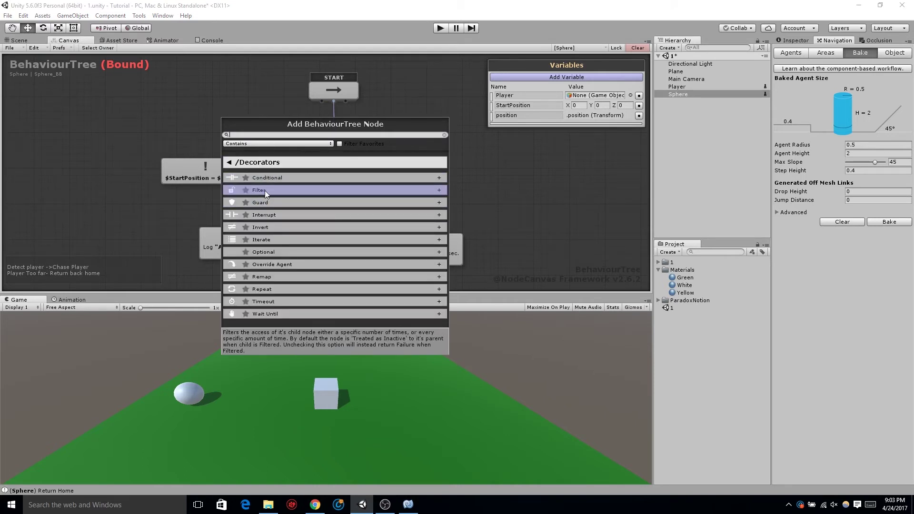
left_click(265, 191)
left_click_drag(245, 152, 205, 167)
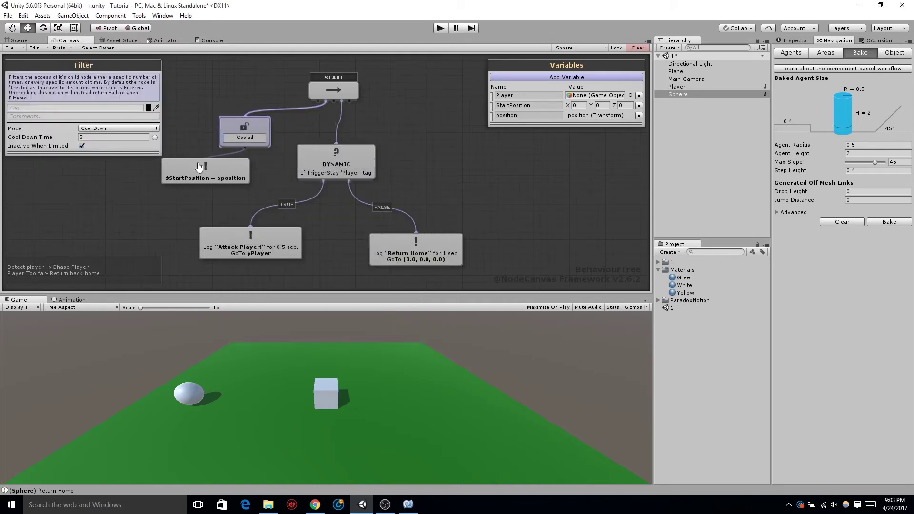
left_click_drag(248, 129, 209, 131)
left_click_drag(160, 115, 197, 200)
left_click_drag(267, 142, 464, 267)
left_click_drag(401, 251, 465, 261)
left_click_drag(197, 135, 202, 208)
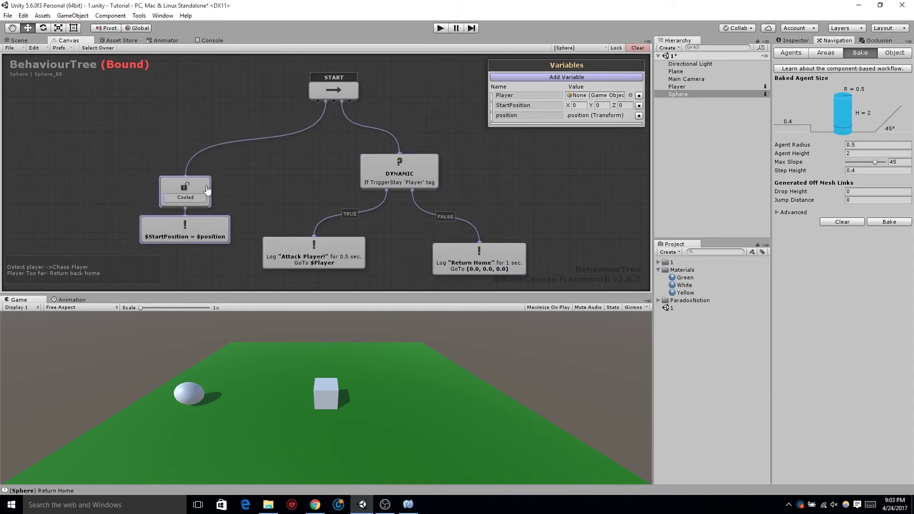
Comment the Filter 'Set Initial Position', set Mode to Limit Number Of Times, and test-run
left_click(184, 176)
left_click(170, 185)
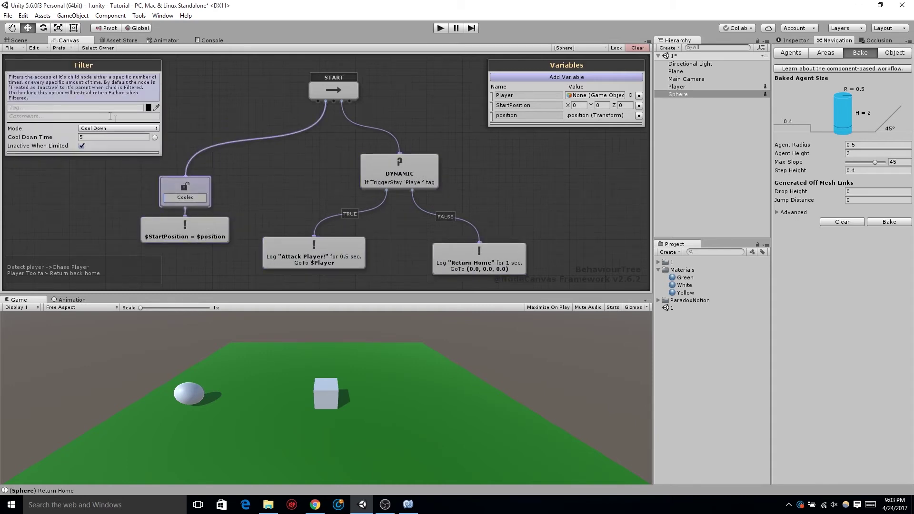
left_click(98, 117)
type("Set Initial Position")
key("Return")
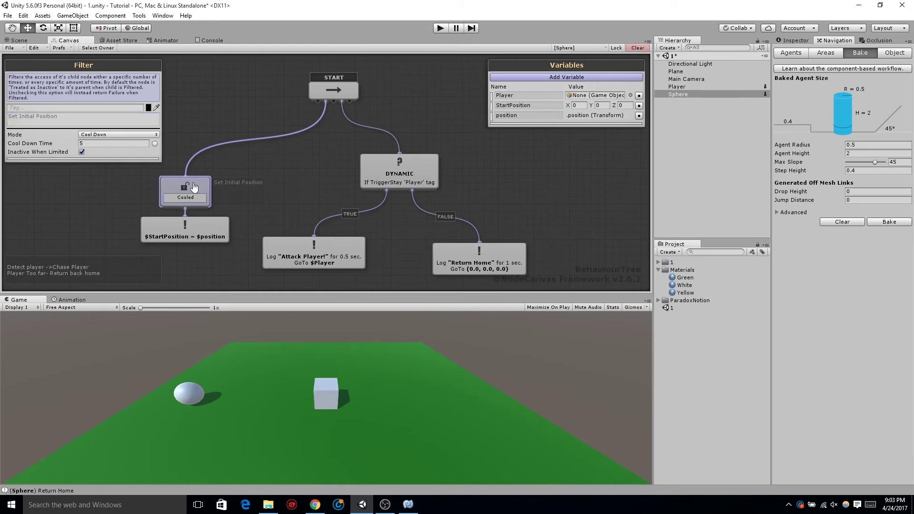
left_click(93, 135)
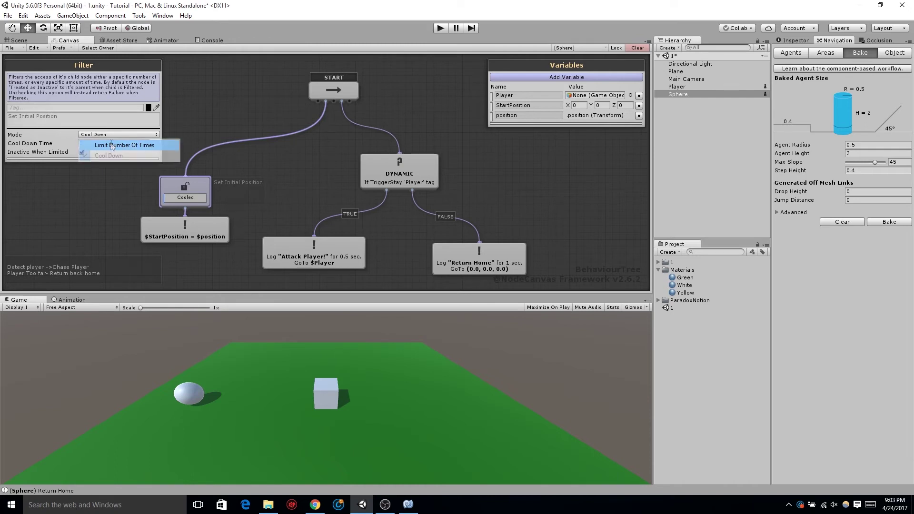
left_click(111, 145)
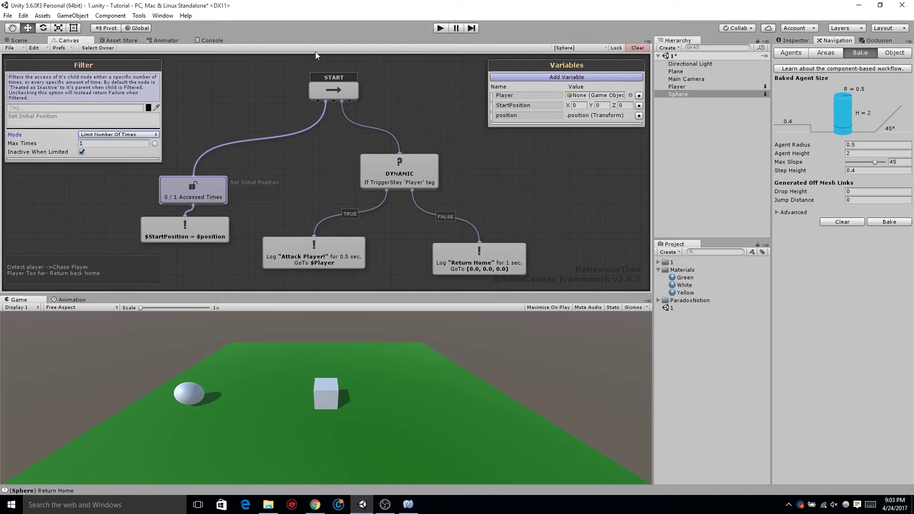
left_click(440, 29)
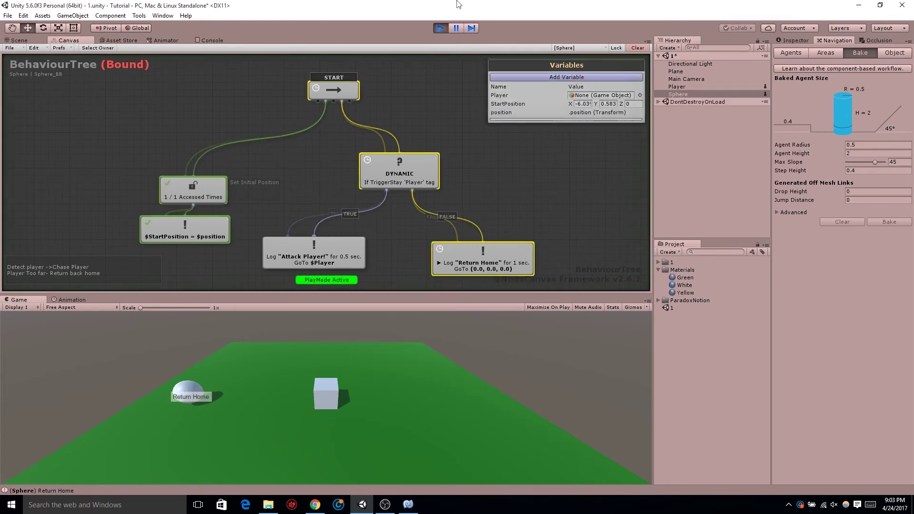
left_click(441, 28)
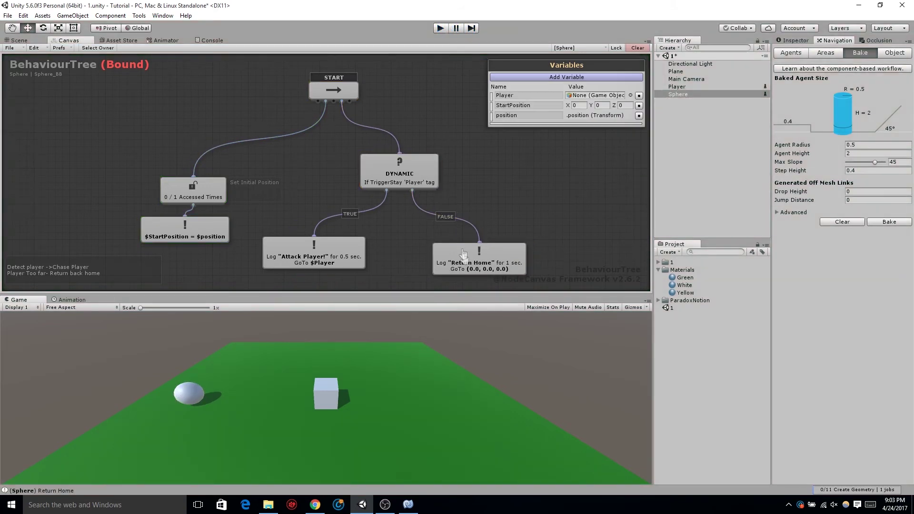
left_click(475, 262)
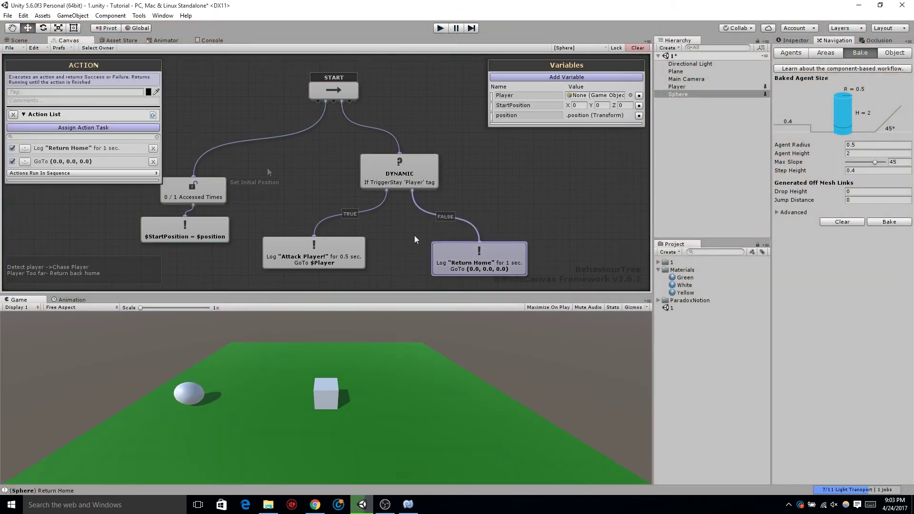
Point Return Home's GoTo target position at the StartPosition variable and start a test run
left_click(28, 164)
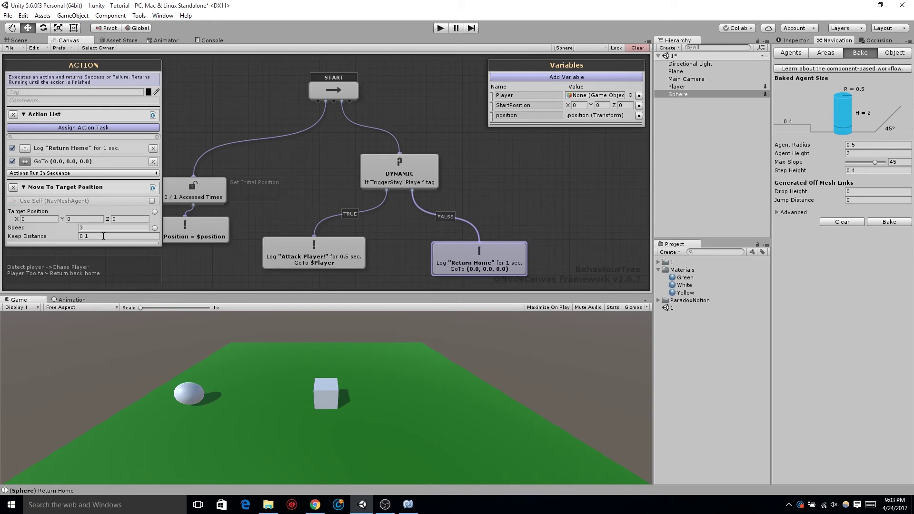
left_click(154, 212)
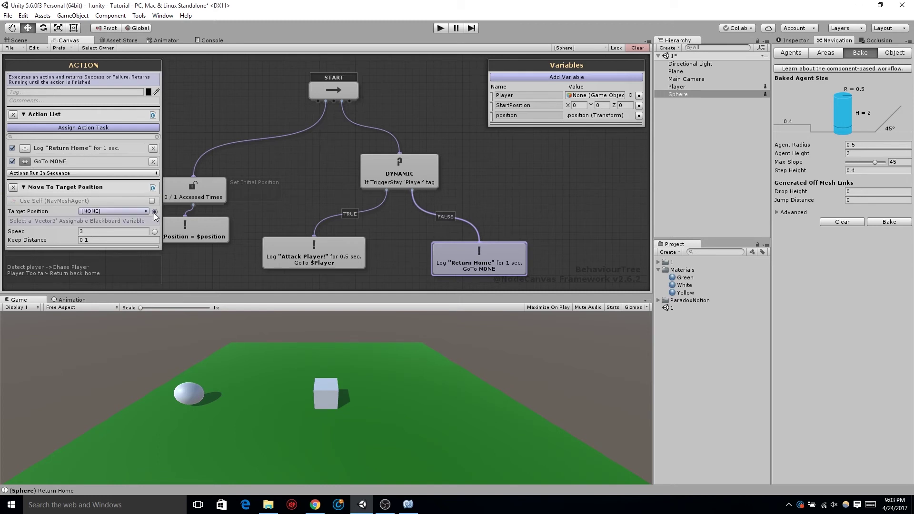
left_click(121, 211)
left_click(134, 242)
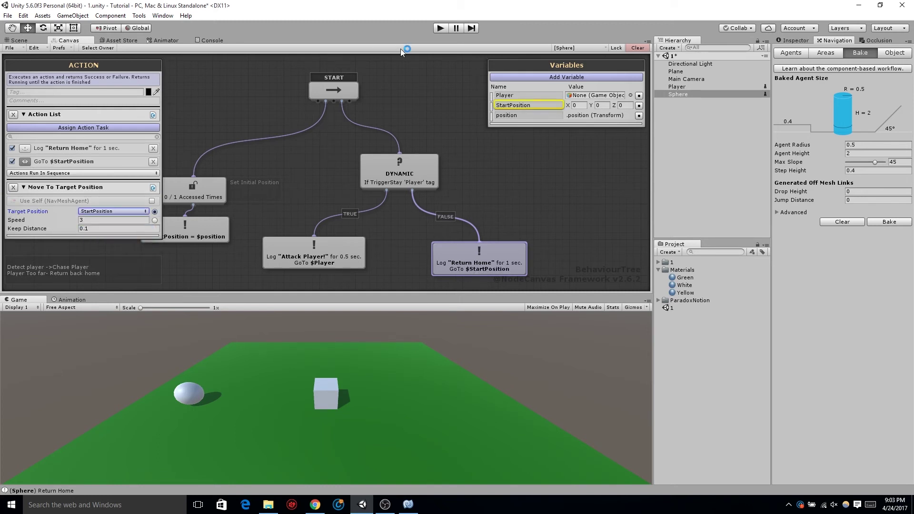
left_click(441, 27)
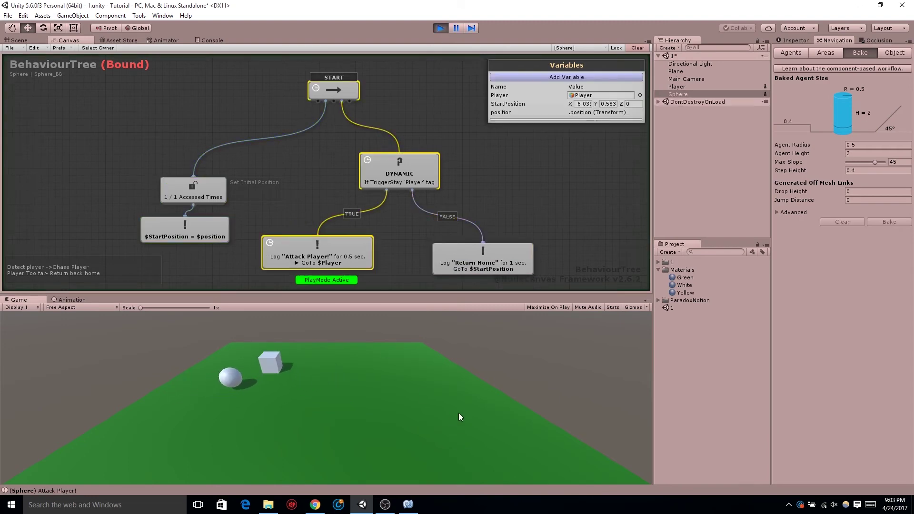
Drive the player past the sphere so it chases and returns home, then stop play
key("d")
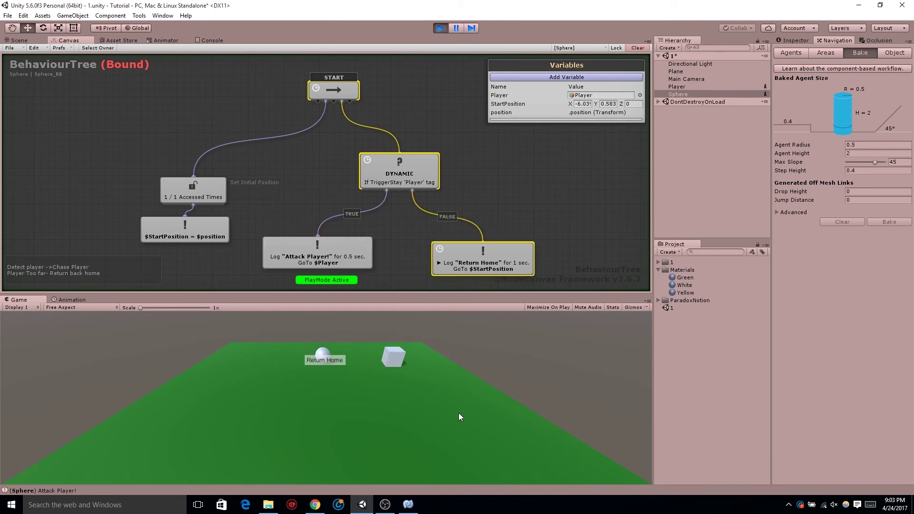
left_click(443, 26)
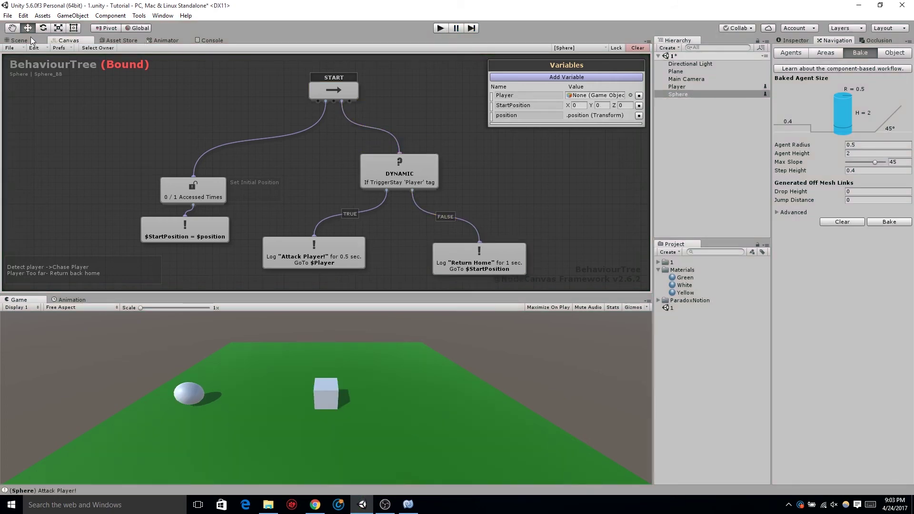
Duplicate the sphere with Ctrl+D into copies spread around the plane, then start a test run
left_click(30, 38)
left_click_drag(270, 129, 256, 144, "alt")
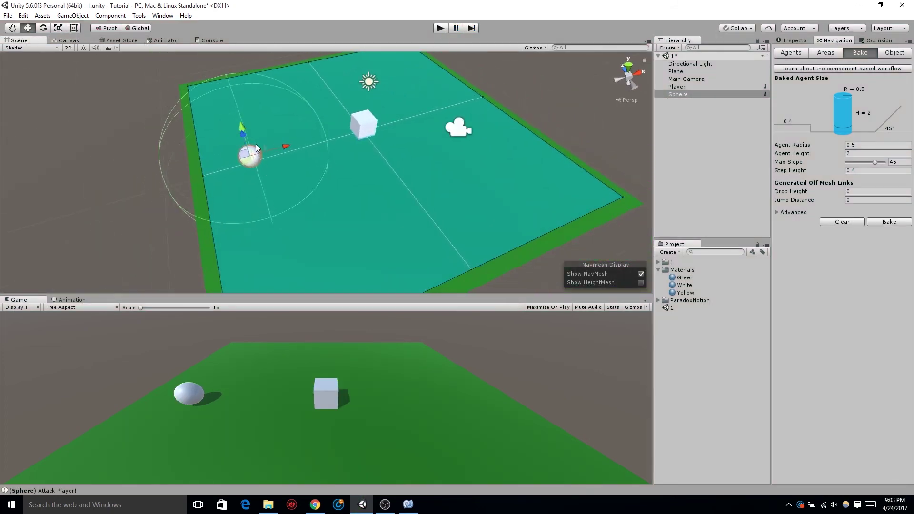
key("ctrl+d")
left_click_drag(245, 161, 318, 78)
key("ctrl+d")
key("ctrl+d")
left_click(440, 28)
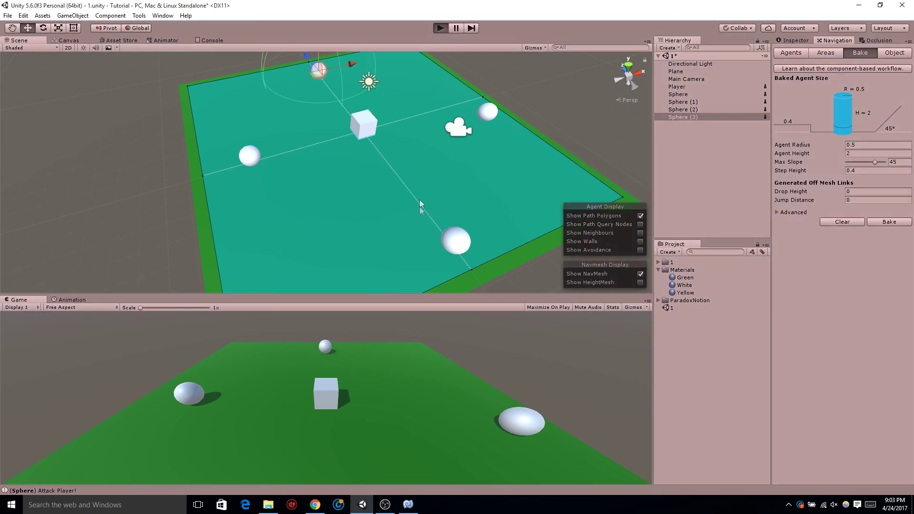
Drive the player cube around all spheres with the arrow keys to trigger chasing and returning
key("Down")
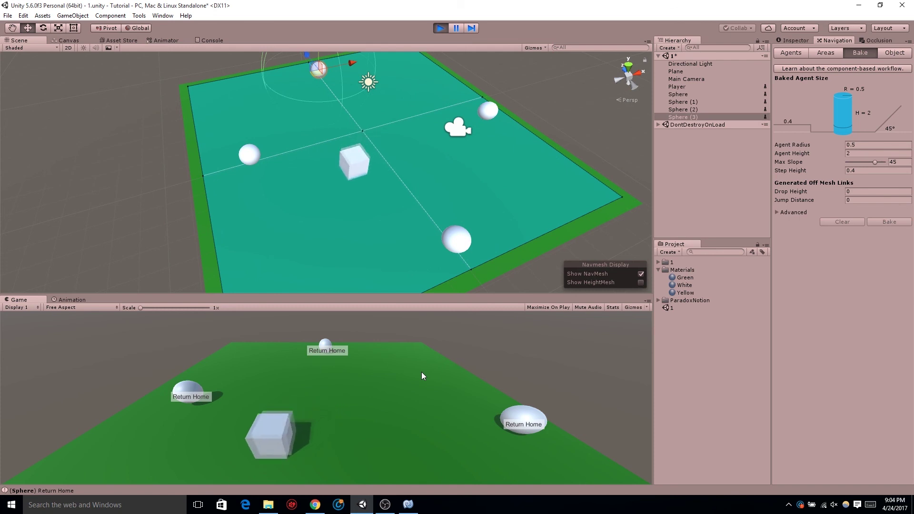
key("Up")
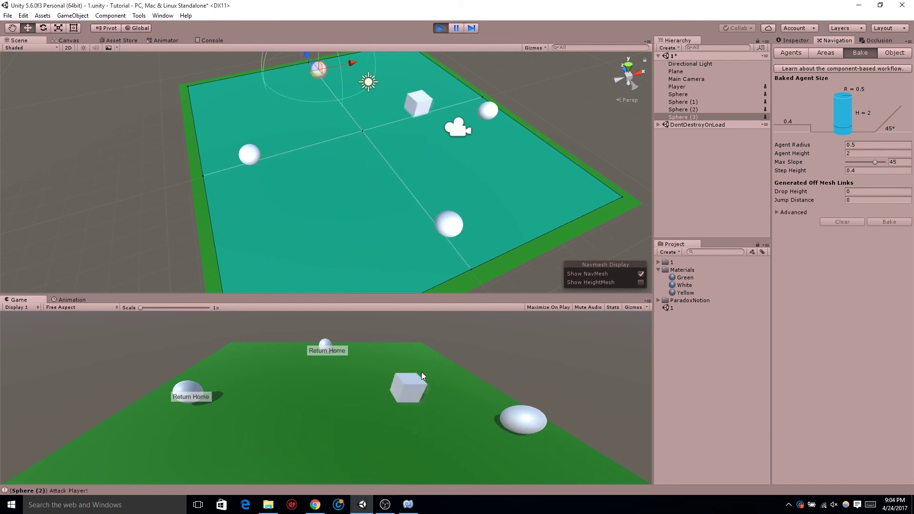
key("Left")
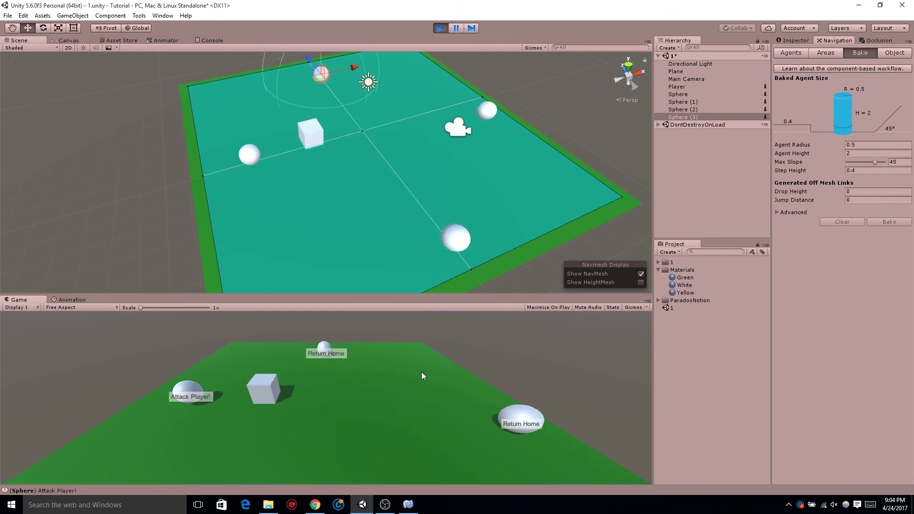
key("Right")
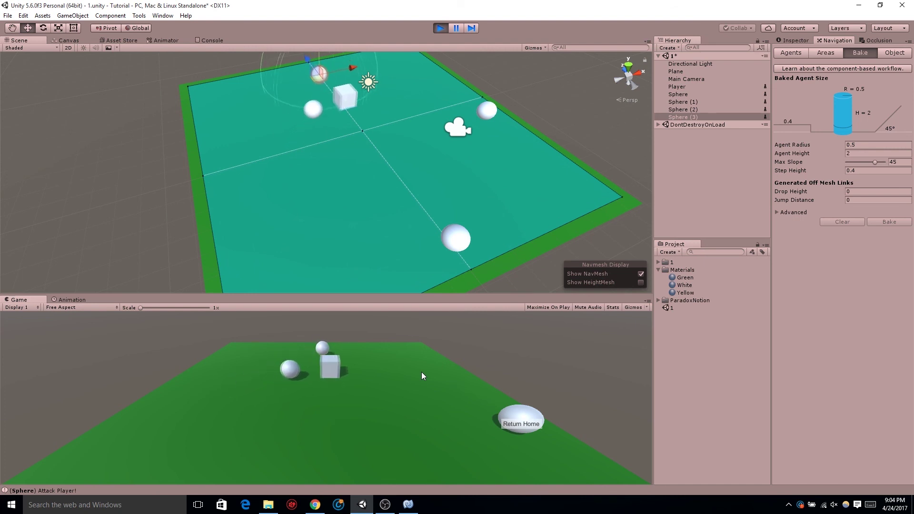
key("Right")
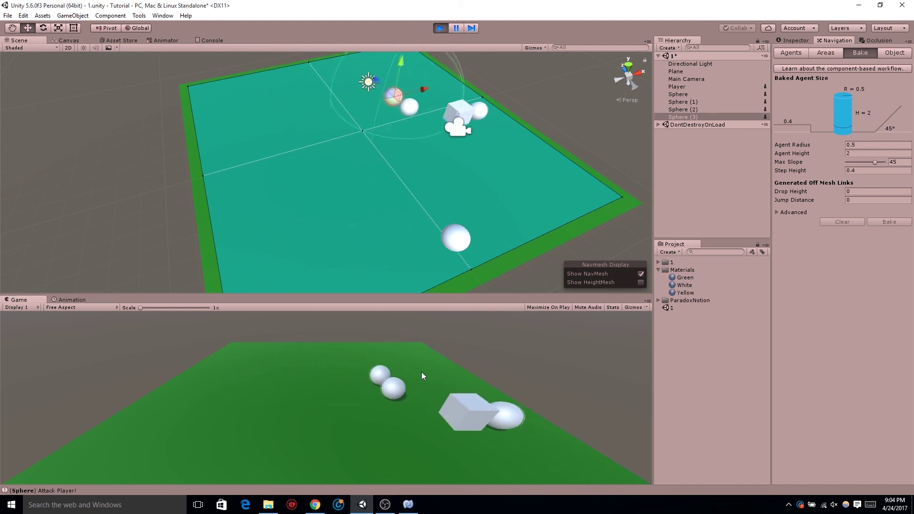